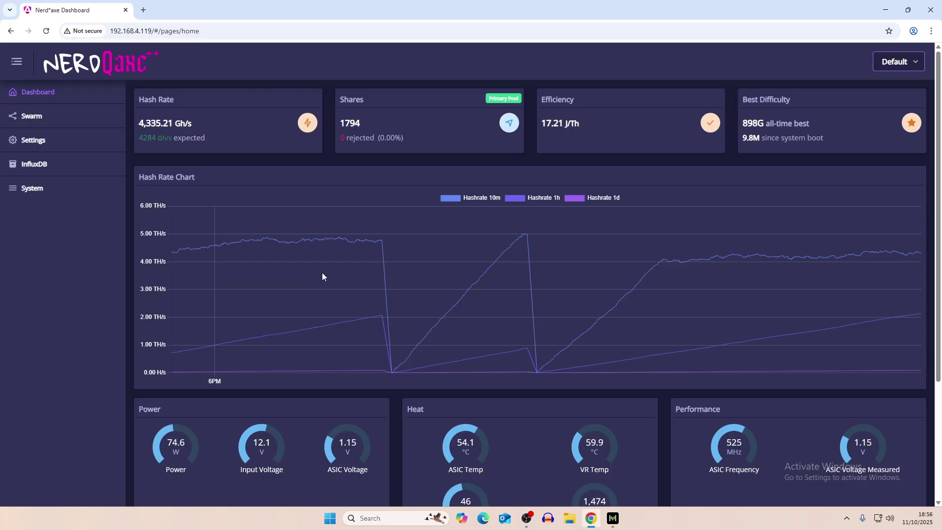
- Check the fan controller's target temperature in the settings against the ASIC and VR temperatures and fan speed on the dashboard
scroll(323, 277, down, 2)
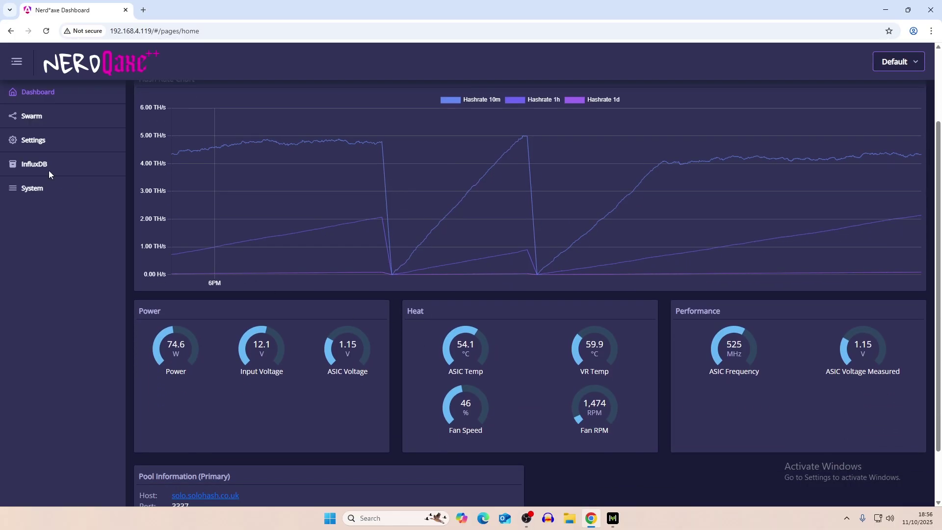
click(32, 142)
scroll(315, 296, down, 6)
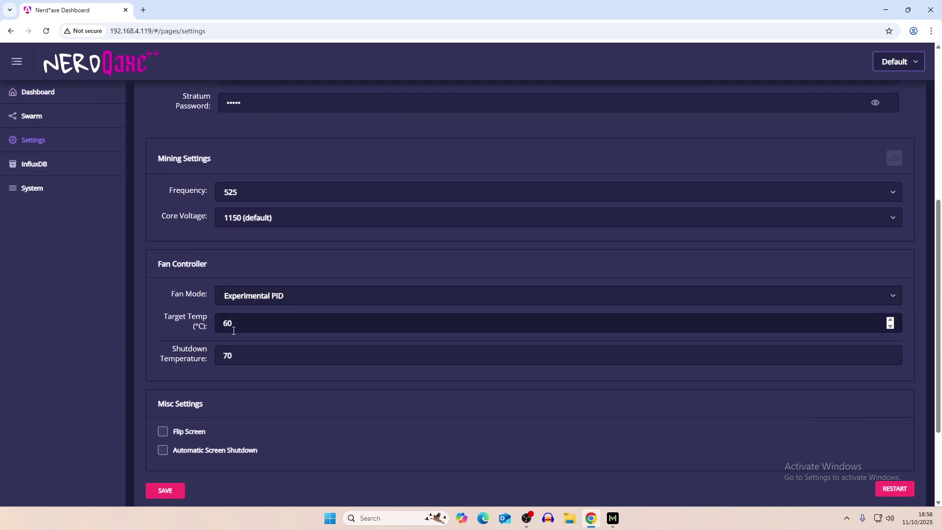
click(39, 92)
scroll(466, 291, down, 3)
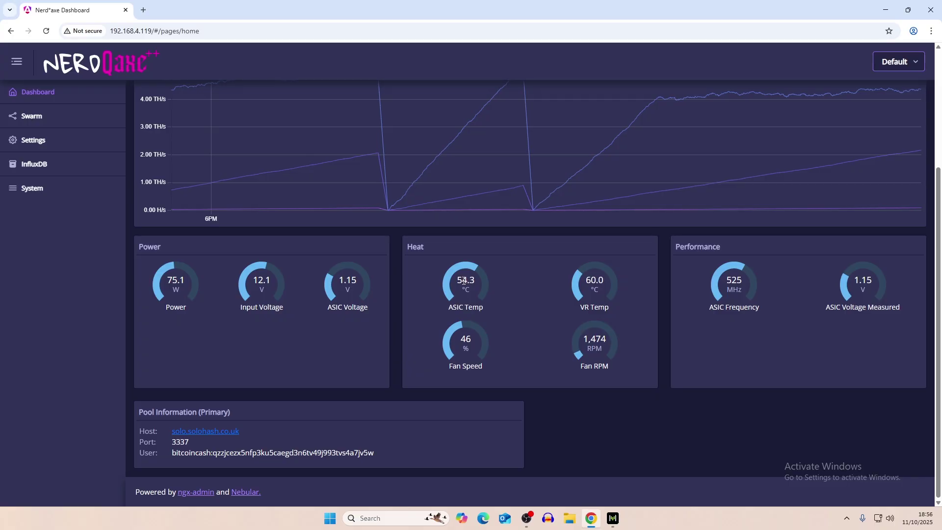
scroll(534, 304, up, 1)
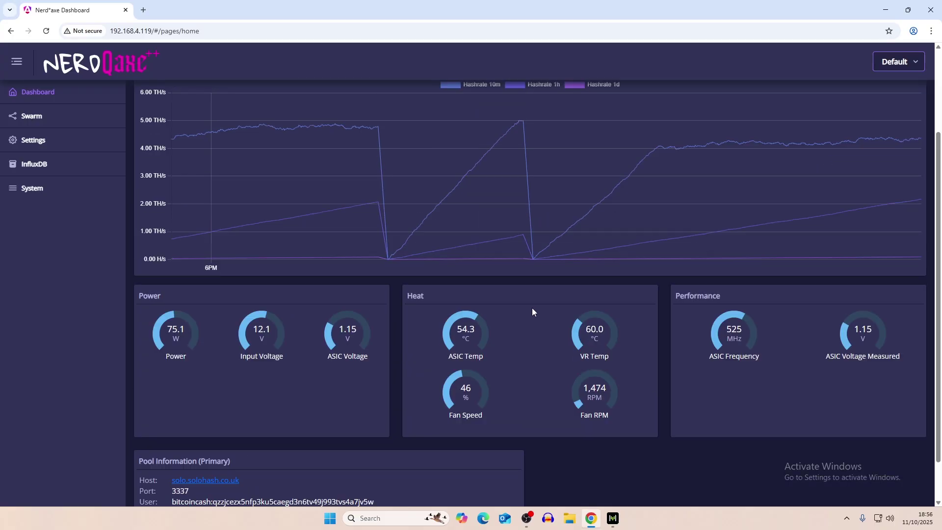
scroll(532, 307, down, 1)
scroll(531, 307, up, 2)
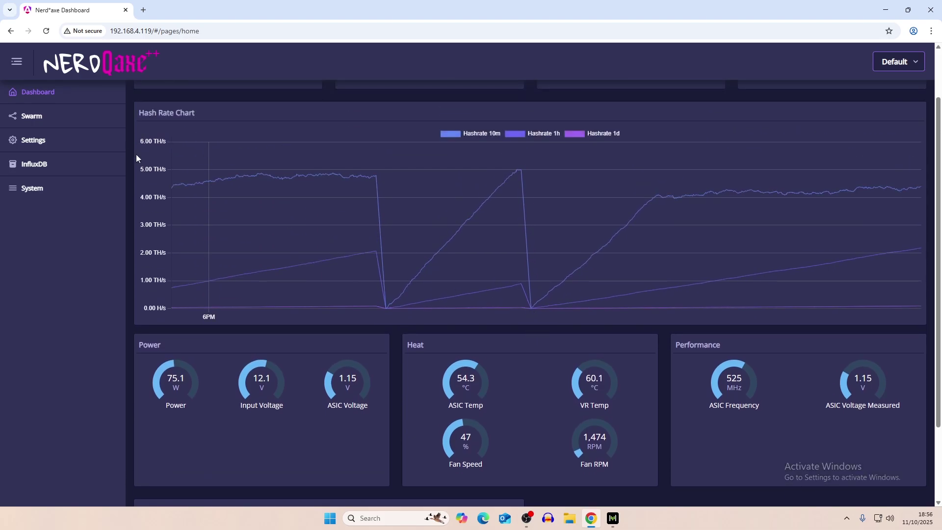
- Set the mining frequency to 600 (default) in the miner's settings
click(74, 143)
scroll(249, 349, down, 3)
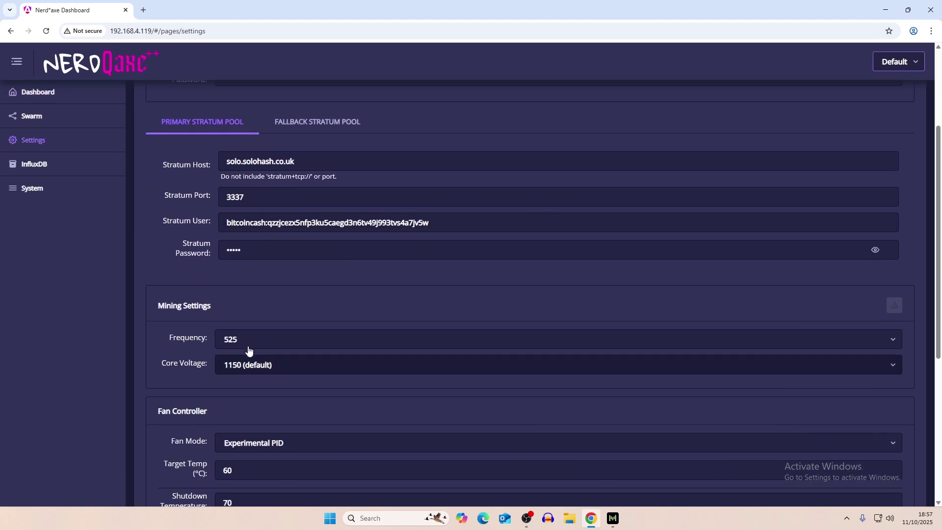
click(249, 339)
click(259, 475)
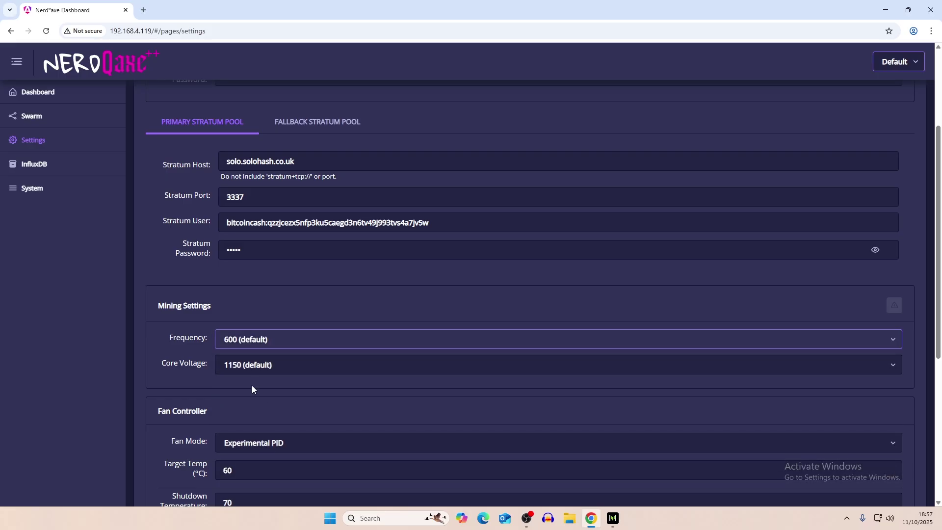
- Save the changed miner settings and restart the device
scroll(200, 345, down, 5)
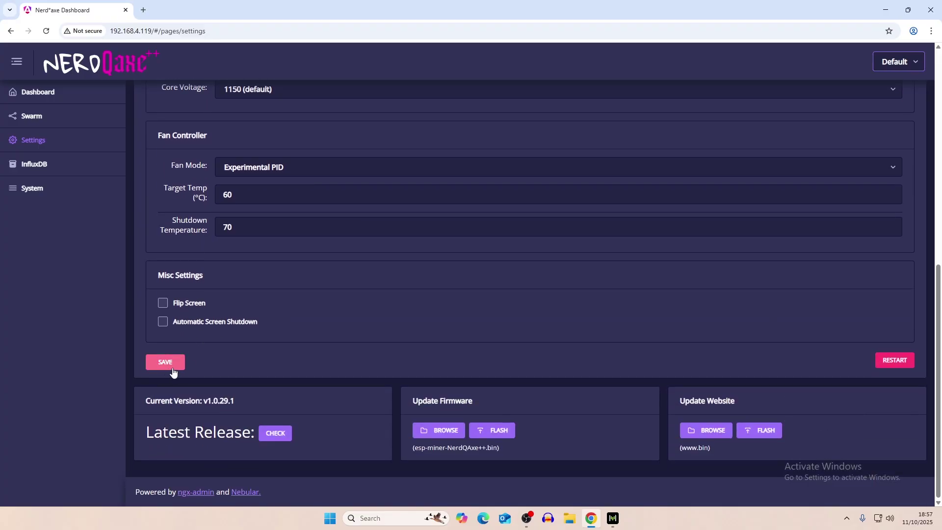
scroll(214, 363, up, 4)
scroll(245, 314, down, 4)
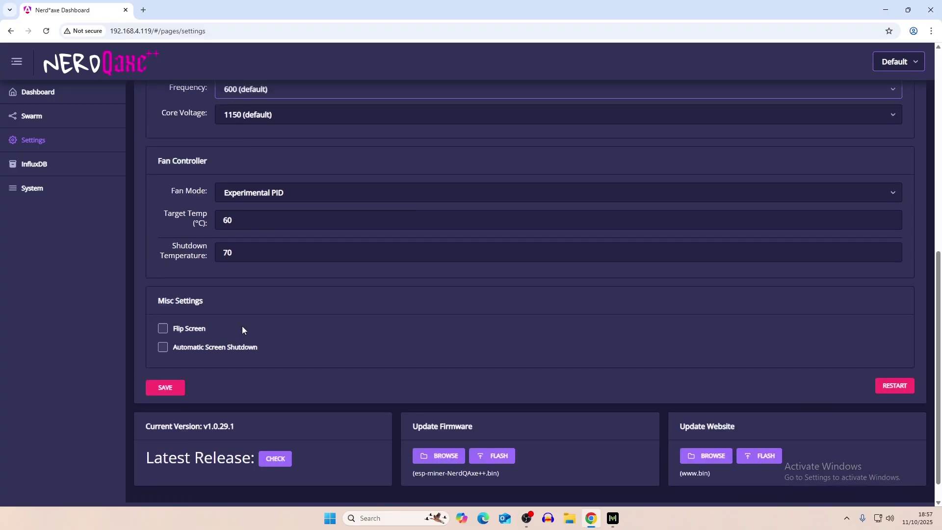
click(164, 366)
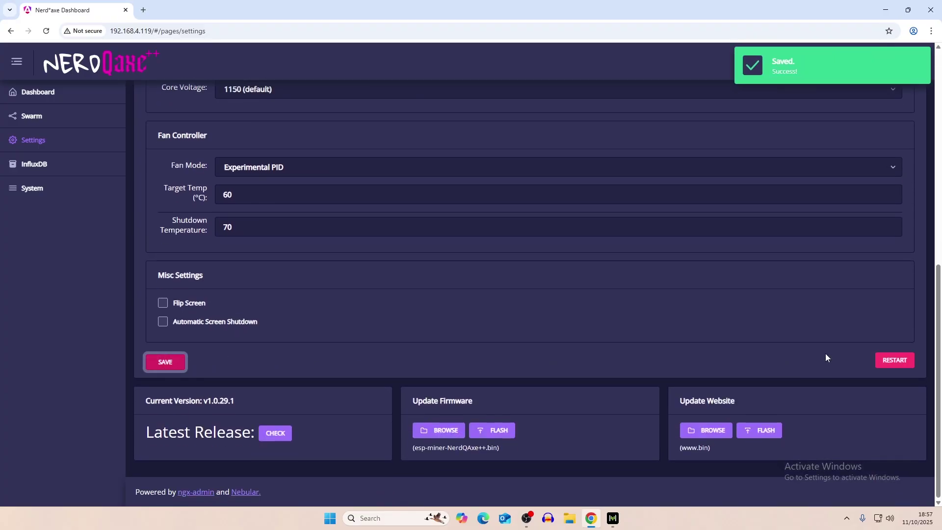
click(902, 363)
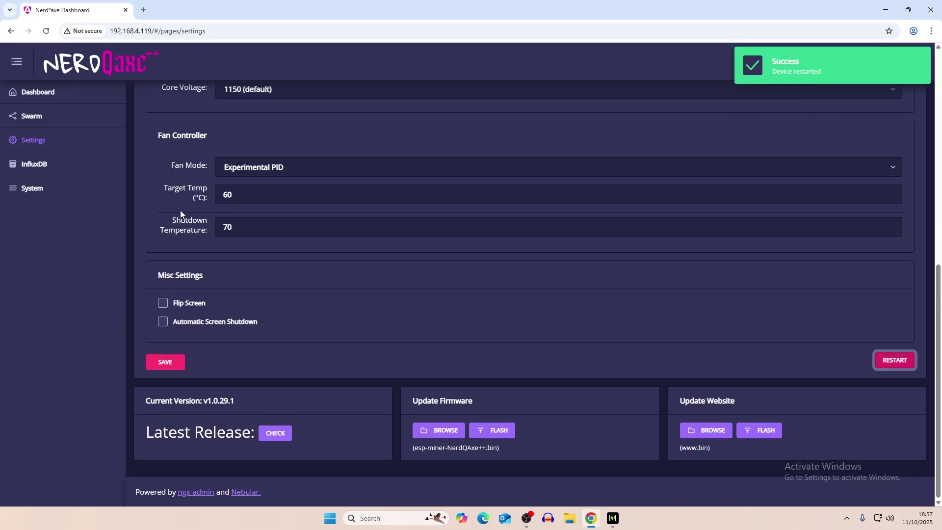
- Return to the dashboard and examine the past hash rate peaks and drops in the hash rate chart
scroll(181, 210, up, 3)
scroll(184, 211, up, 2)
click(39, 92)
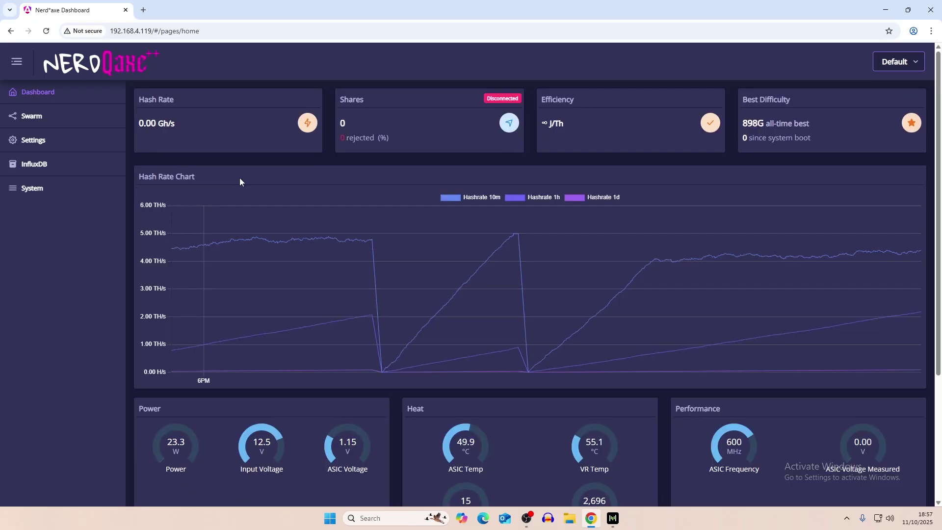
scroll(243, 179, down, 2)
scroll(246, 183, up, 2)
mouse_move(329, 237)
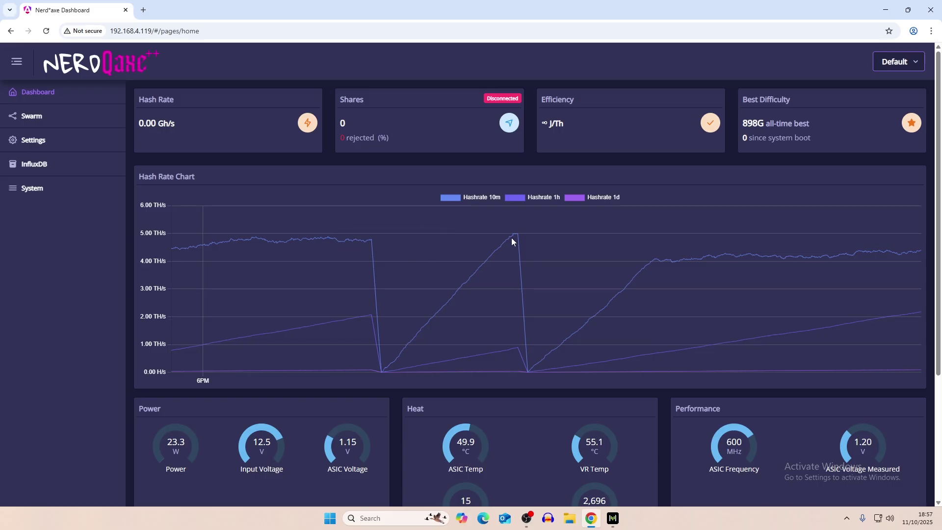
mouse_move(516, 239)
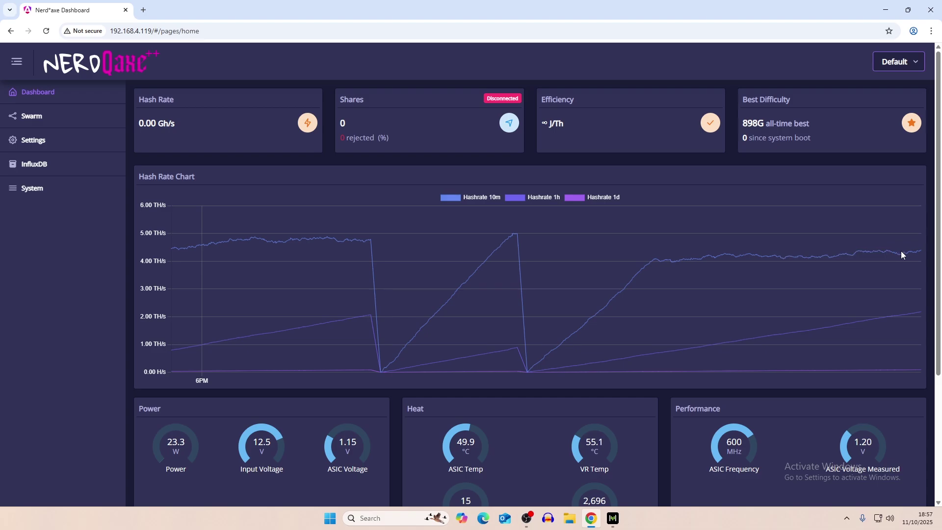
mouse_move(919, 255)
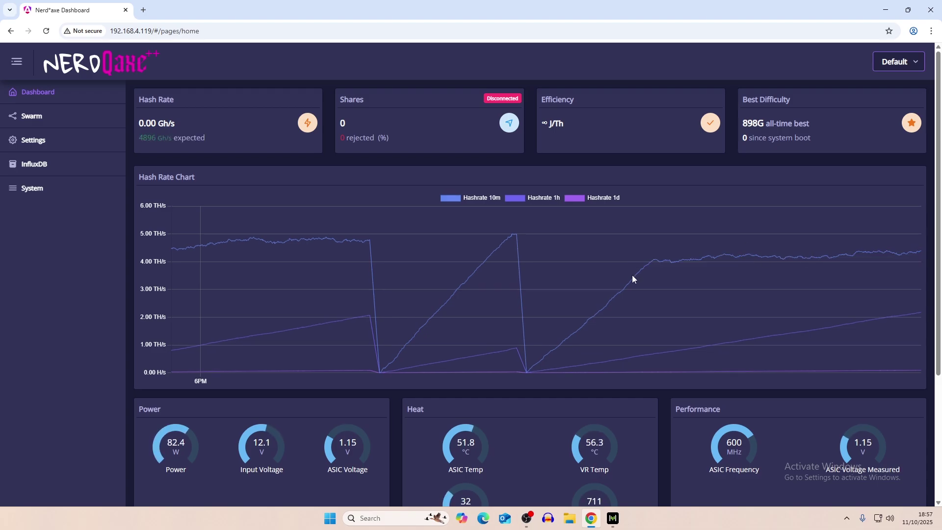
- Monitor the power, heat and performance gauges, the pool connection and the hash rate as the miner starts up
scroll(489, 319, down, 4)
scroll(471, 297, up, 2)
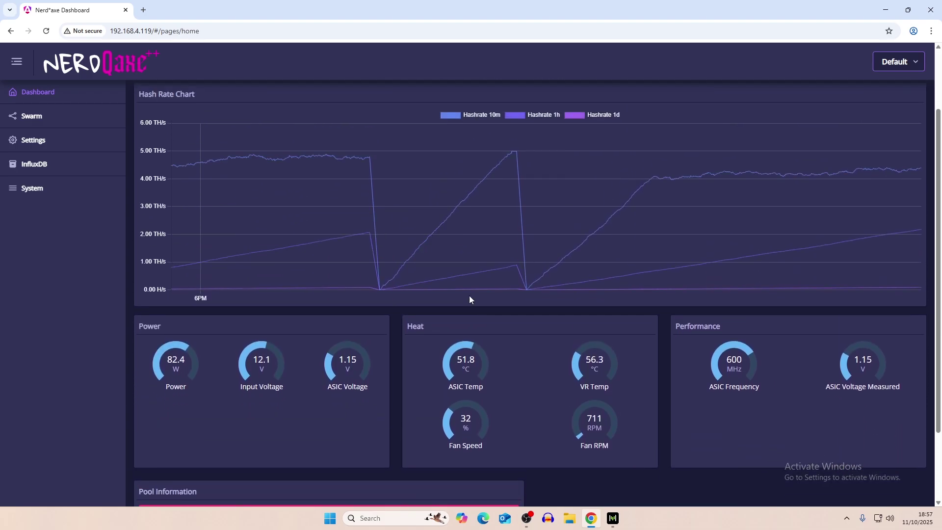
scroll(473, 369, up, 1)
scroll(455, 392, down, 2)
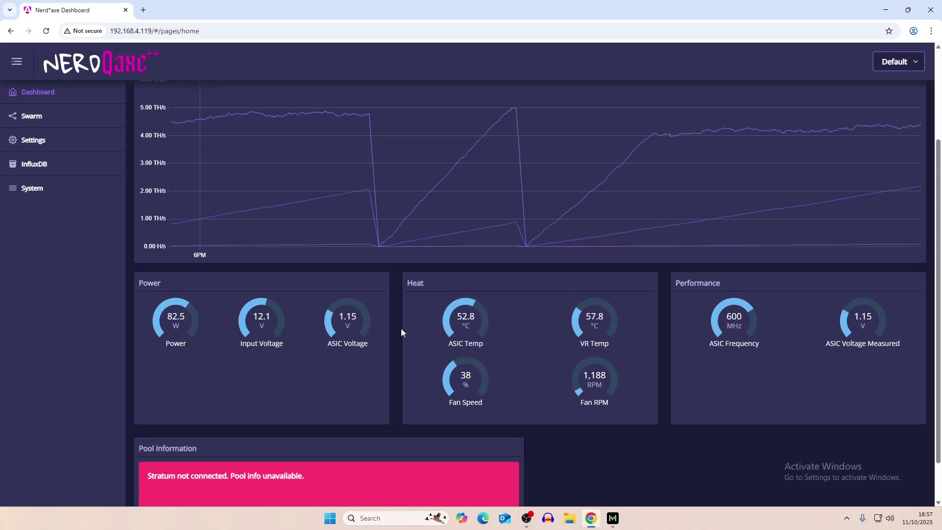
scroll(401, 329, up, 2)
scroll(402, 330, up, 1)
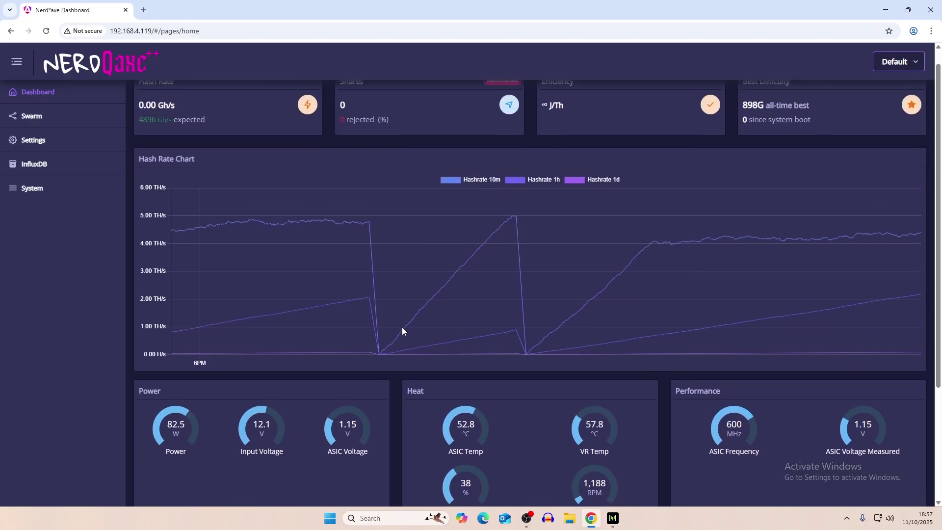
scroll(403, 330, down, 3)
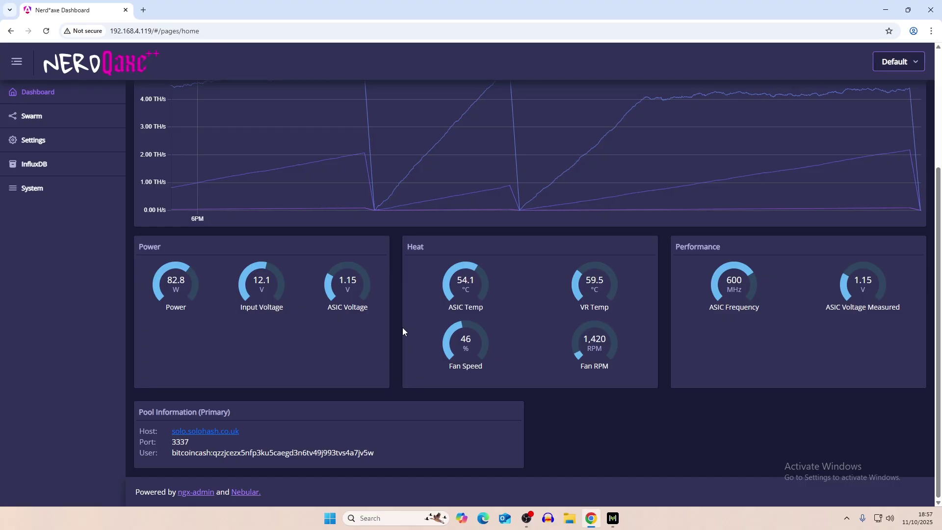
scroll(403, 331, up, 3)
scroll(398, 314, down, 2)
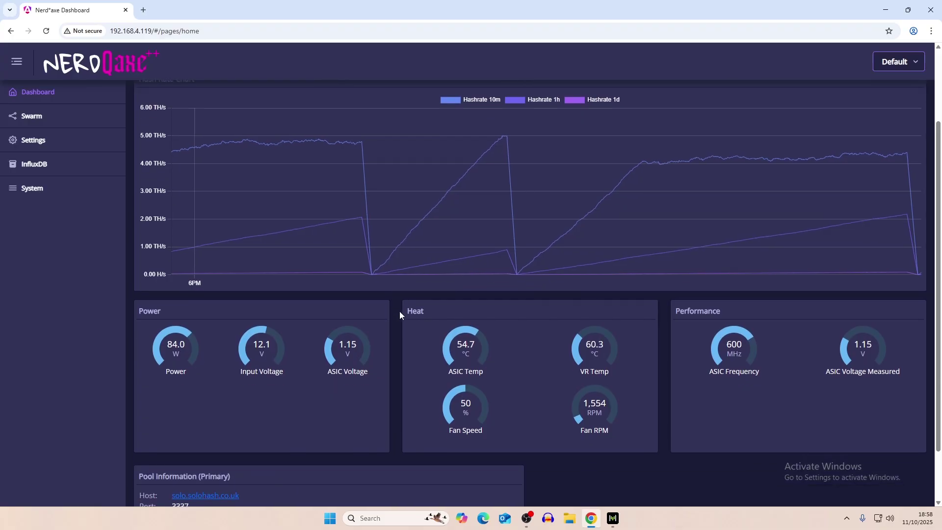
scroll(400, 311, up, 2)
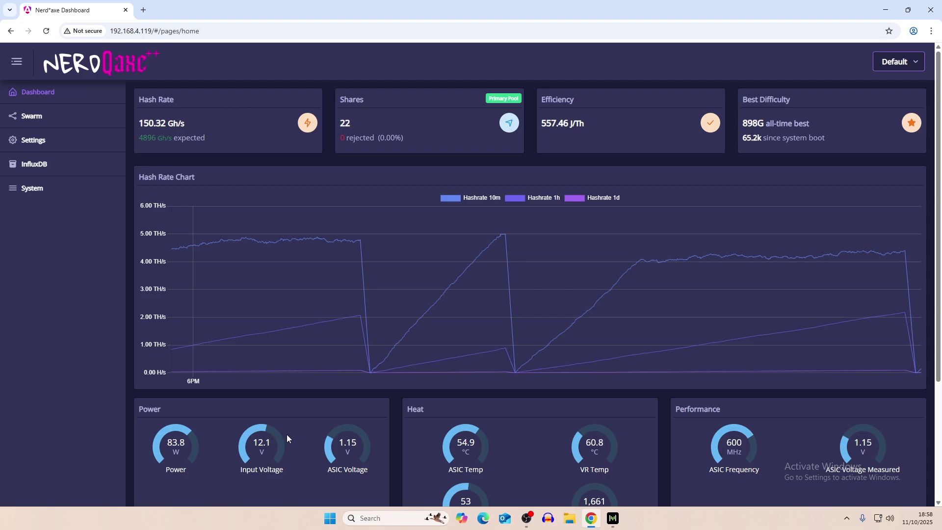
scroll(290, 430, down, 1)
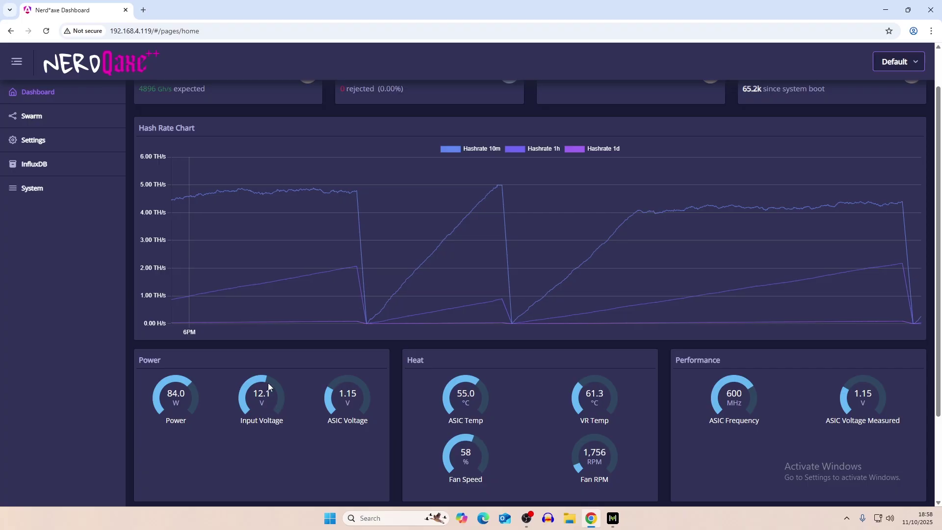
scroll(257, 390, up, 1)
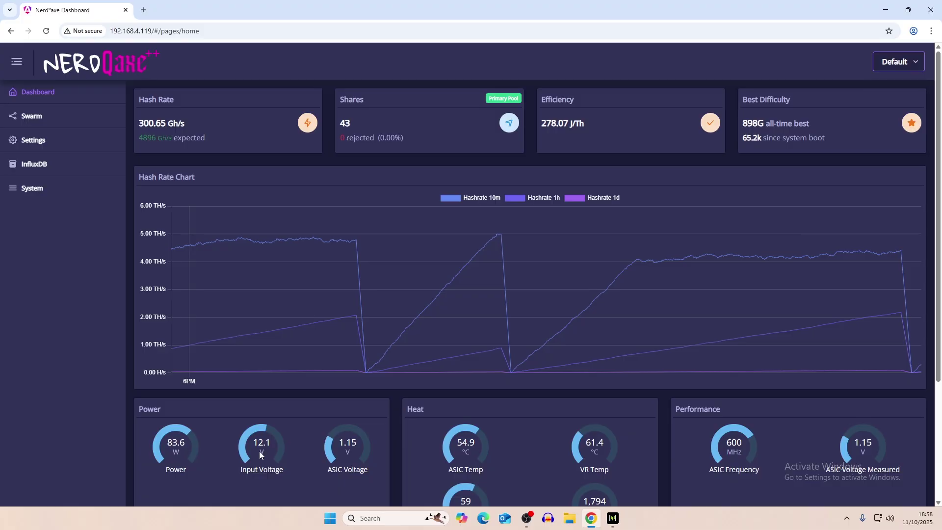